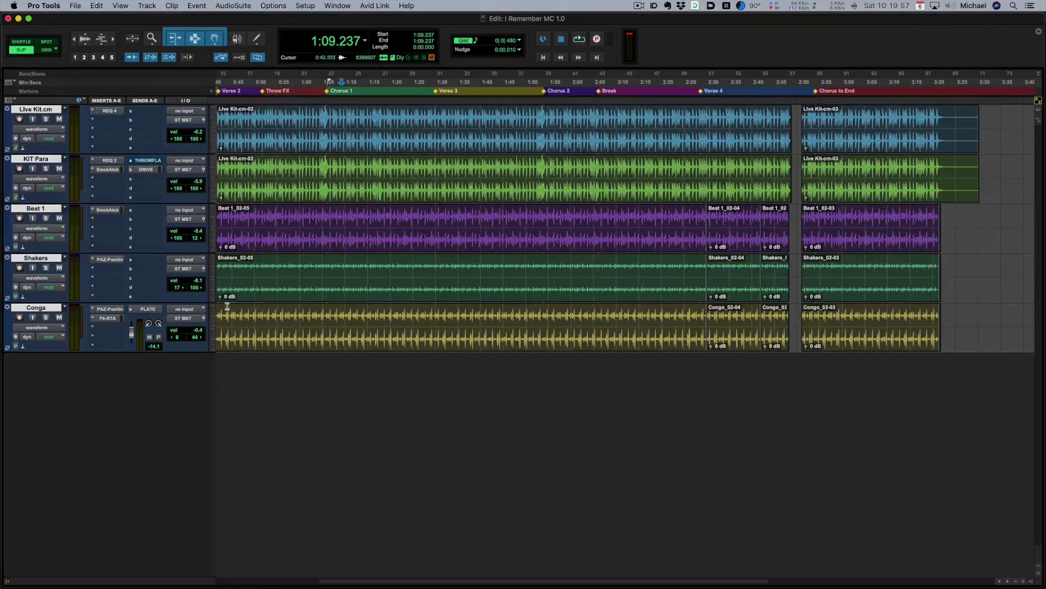
Open PAZ Position on the Conga track and move its window down over the Shakers and Conga tracks
click(110, 309)
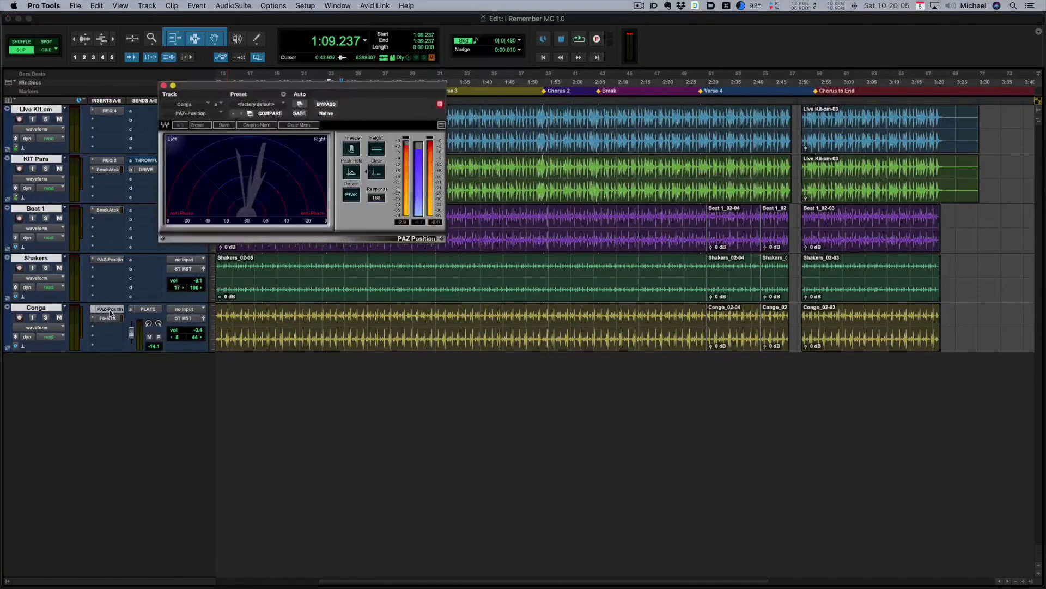
drag(290, 89, 462, 257)
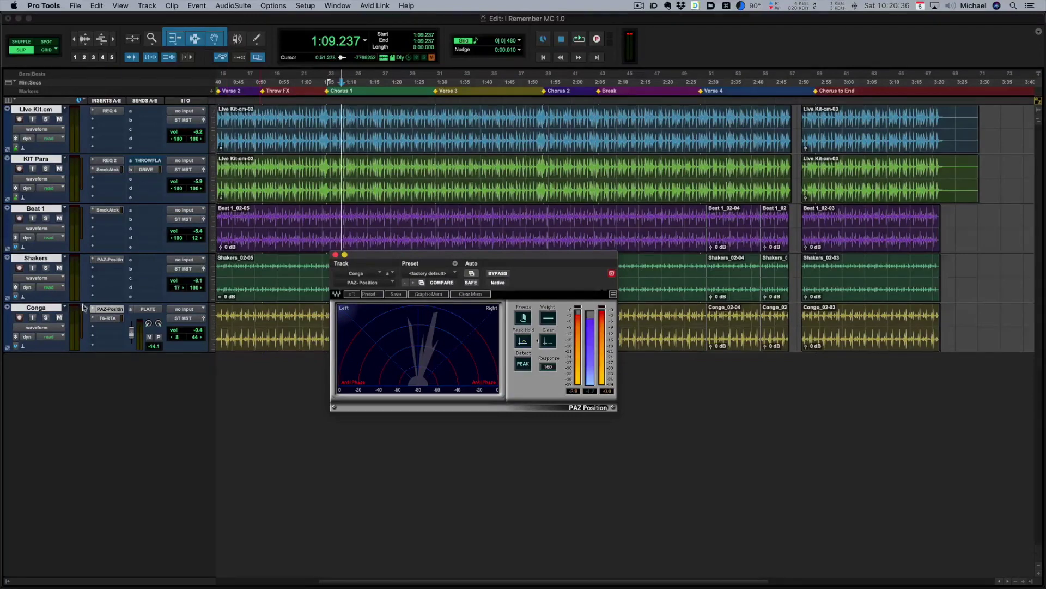
Solo the Conga, spread its pans to <100 and 100, and close the PAZ Position window
scroll(83, 307, left, 5)
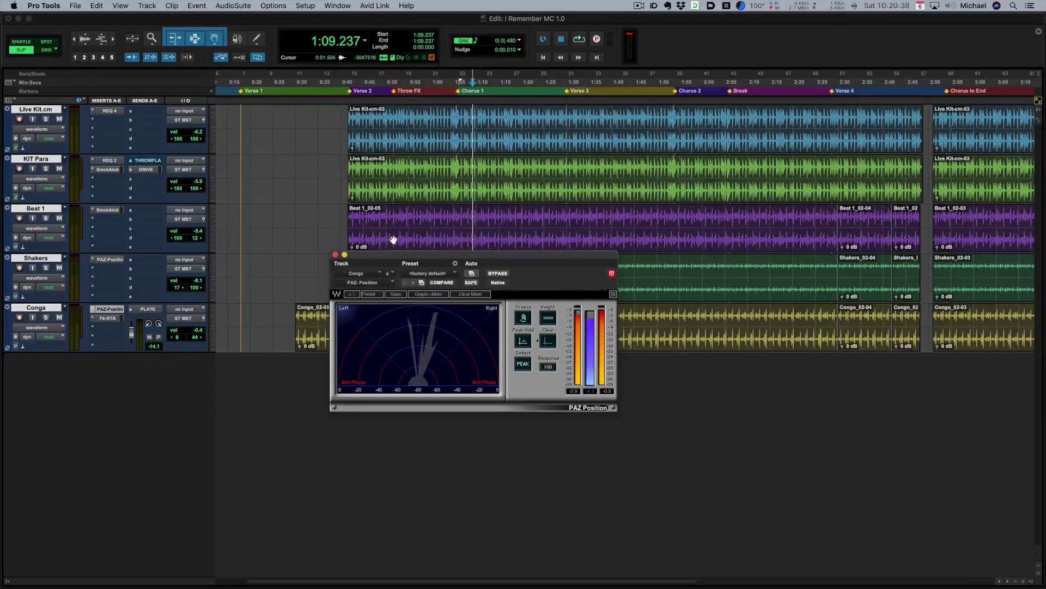
scroll(393, 239, right, 7)
click(45, 317)
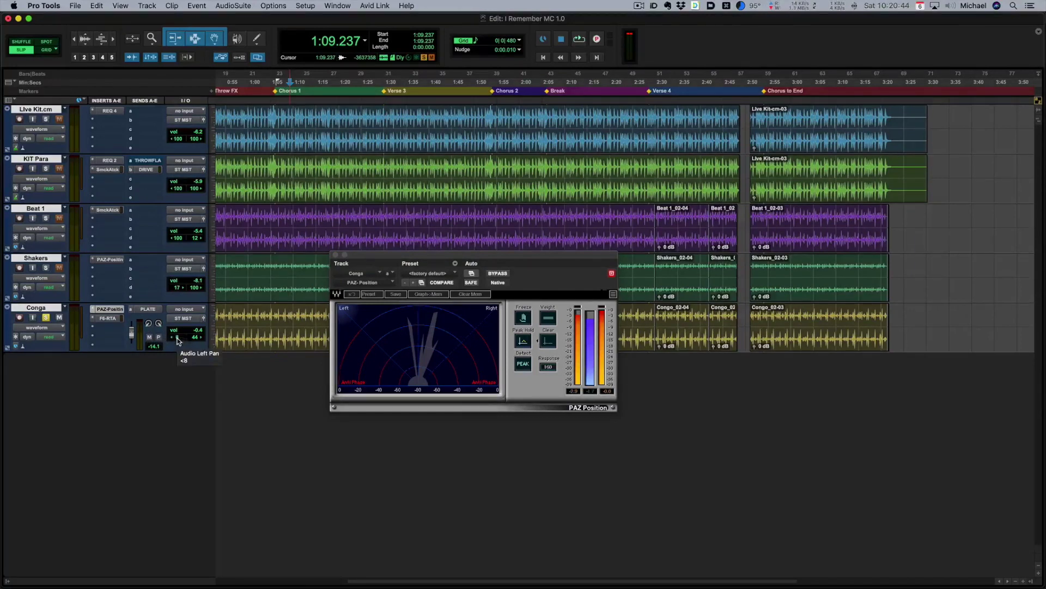
drag(177, 341, 237, 340)
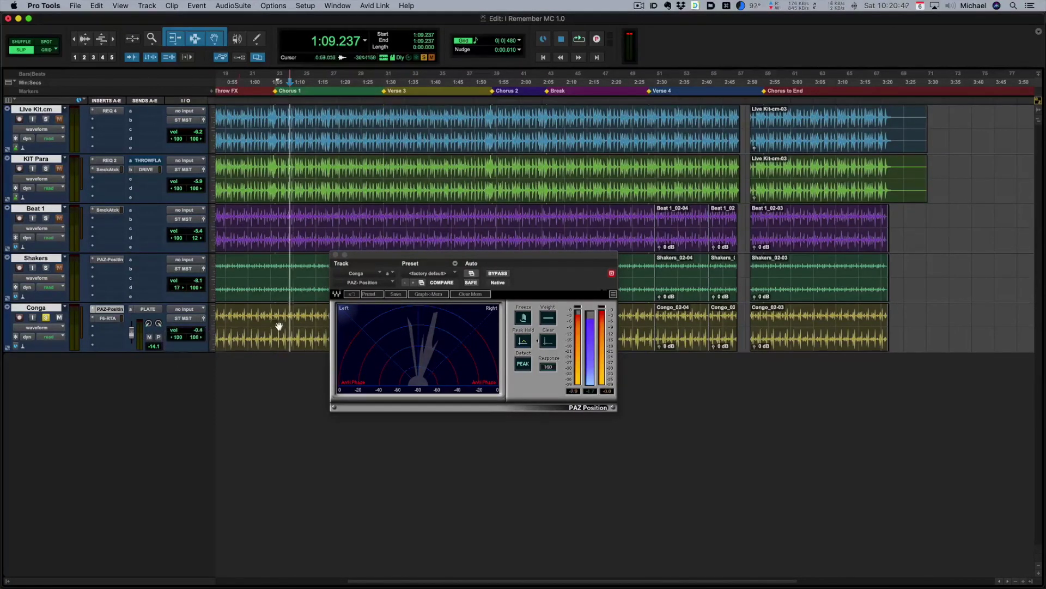
click(107, 309)
Audition the Conga from 1:18.838 and stop playback
click(333, 317)
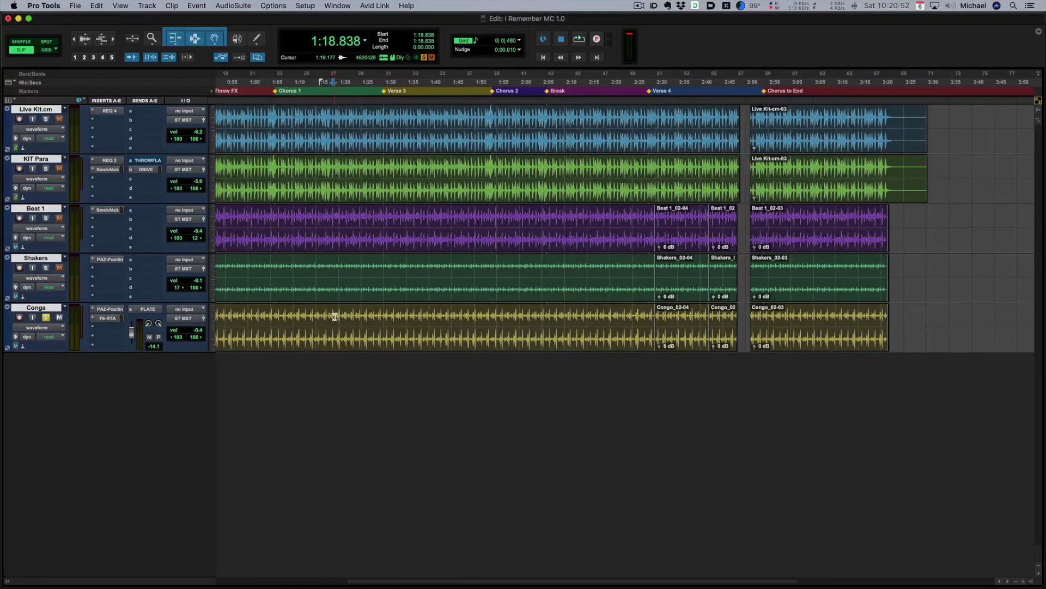
key(space)
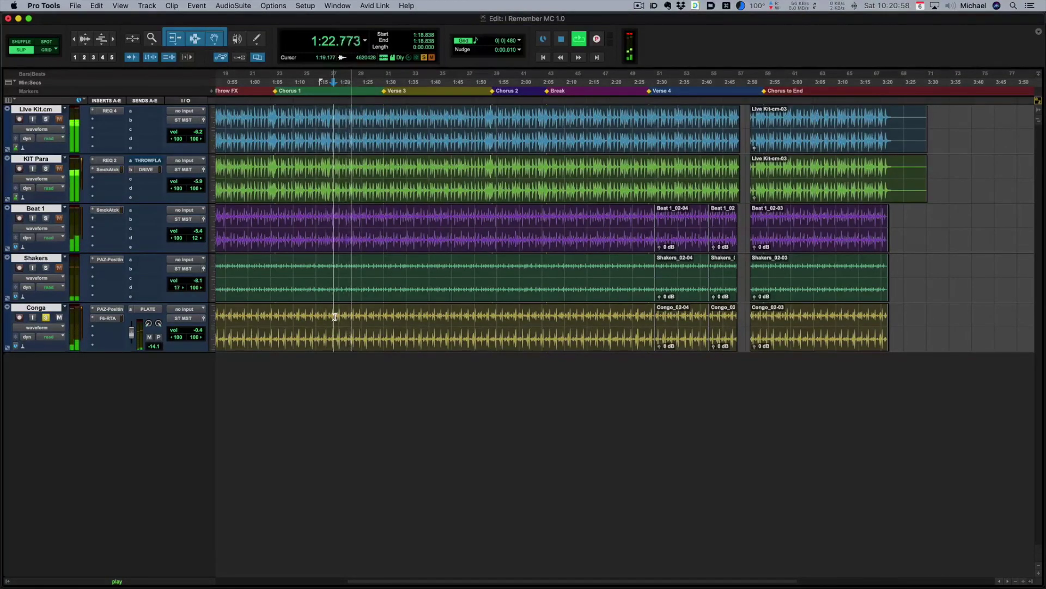
key(space)
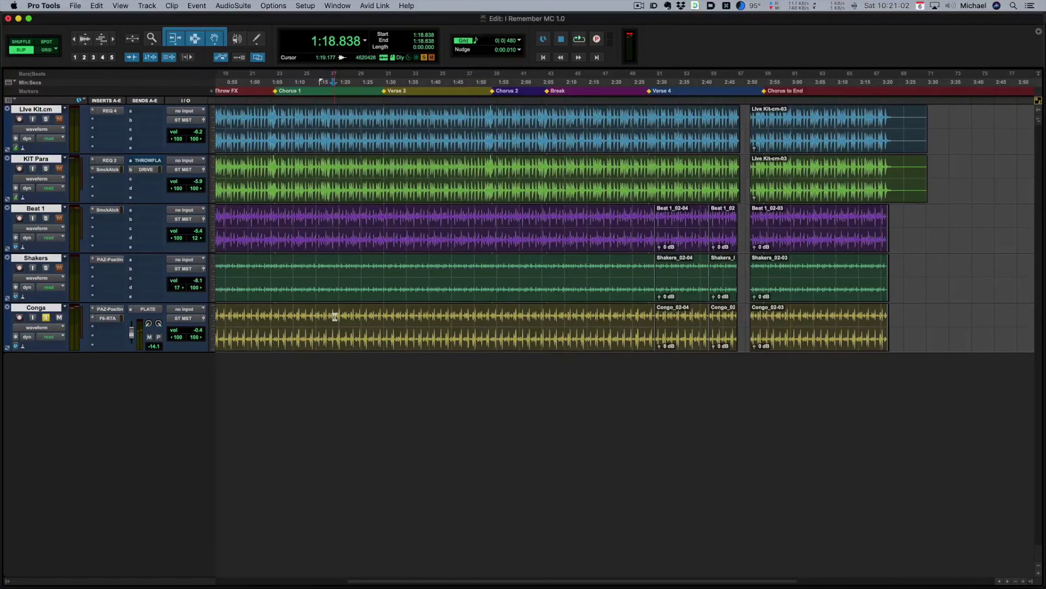
Reopen PAZ Position on the Conga and play the passage to watch its stereo image
click(107, 310)
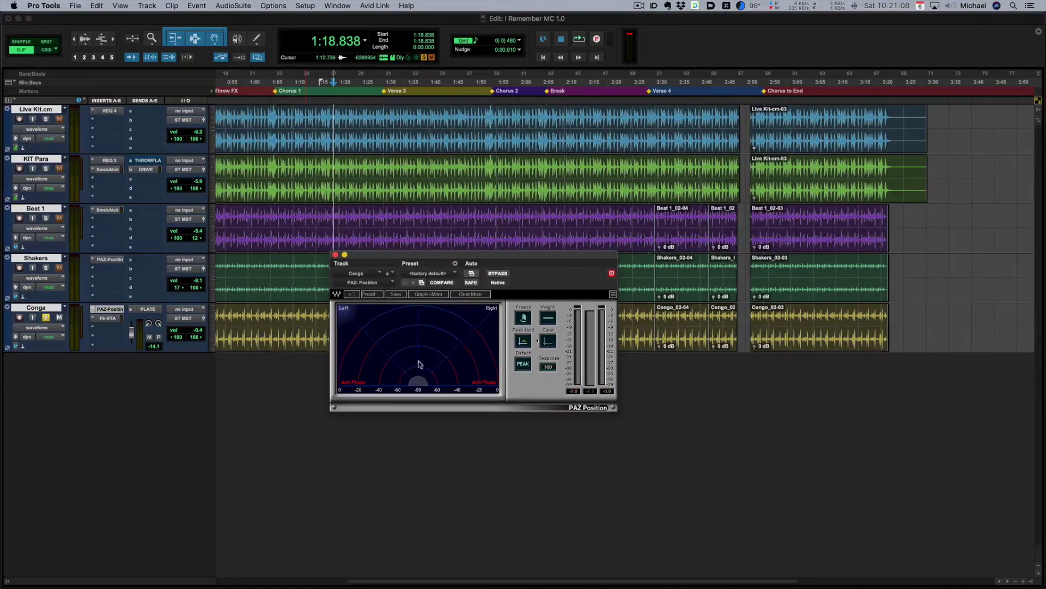
key(space)
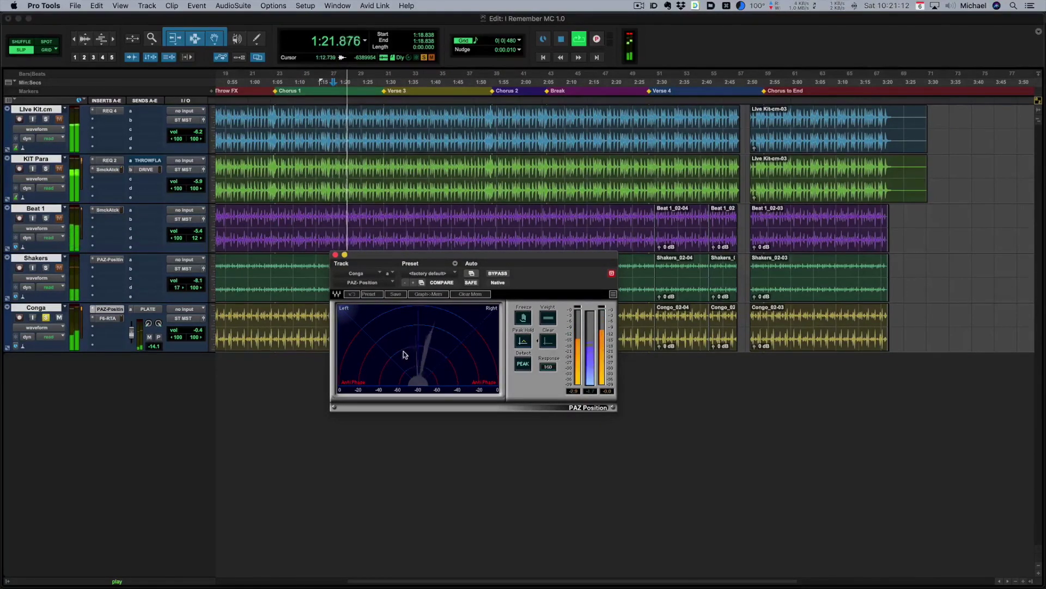
key(space)
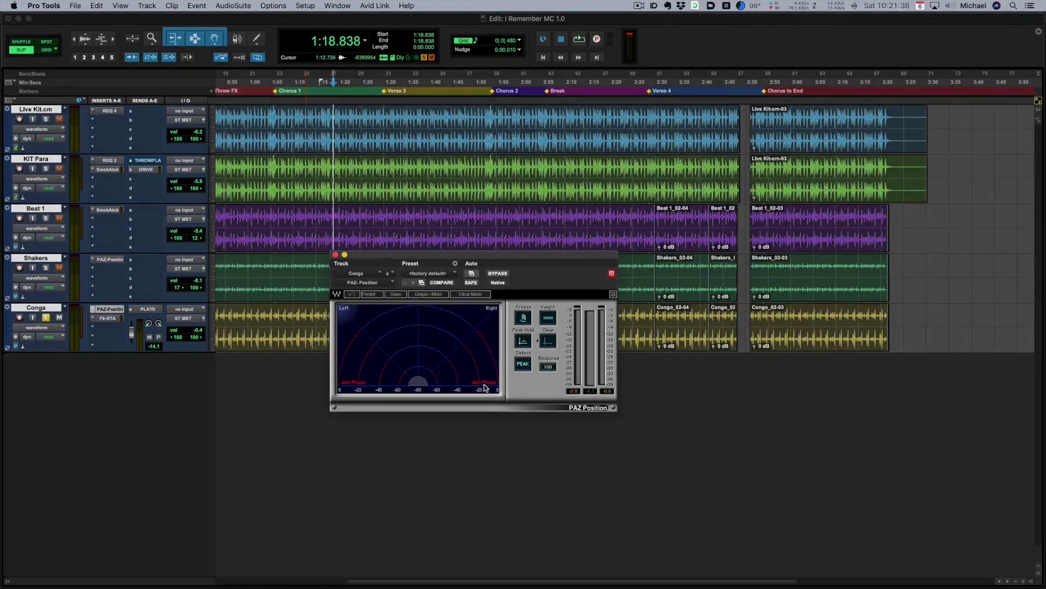
Close the analyser, solo the Shakers instead, reset its left pan to <100, and audition it
click(336, 255)
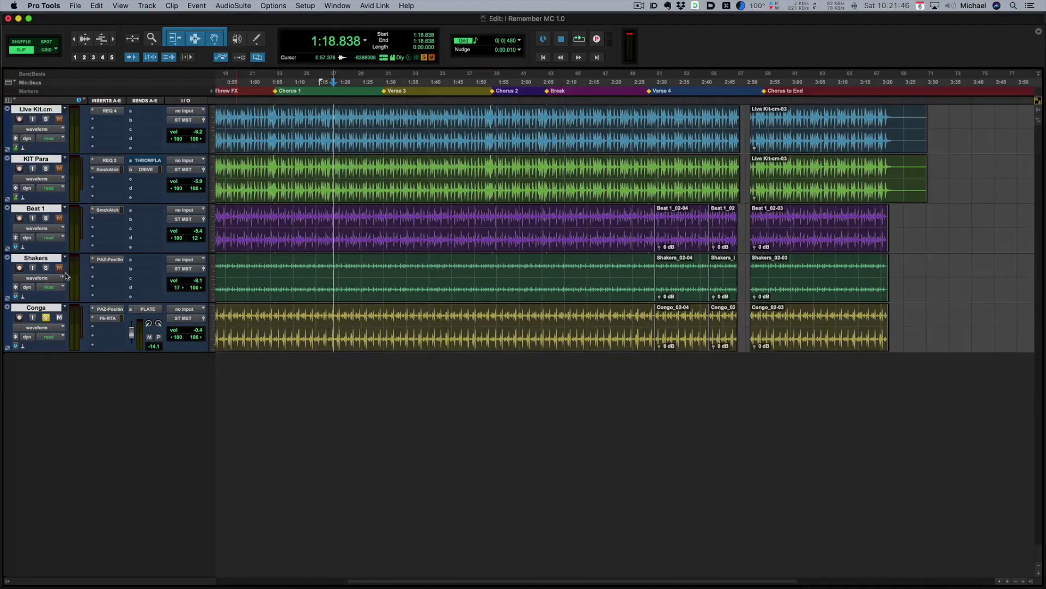
click(45, 317)
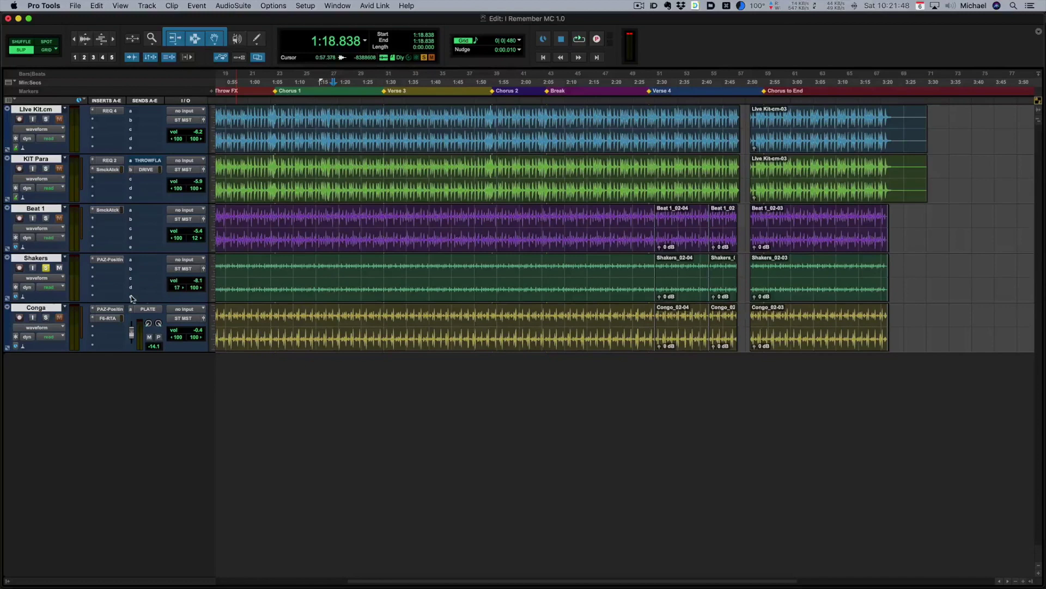
alt+click(181, 289)
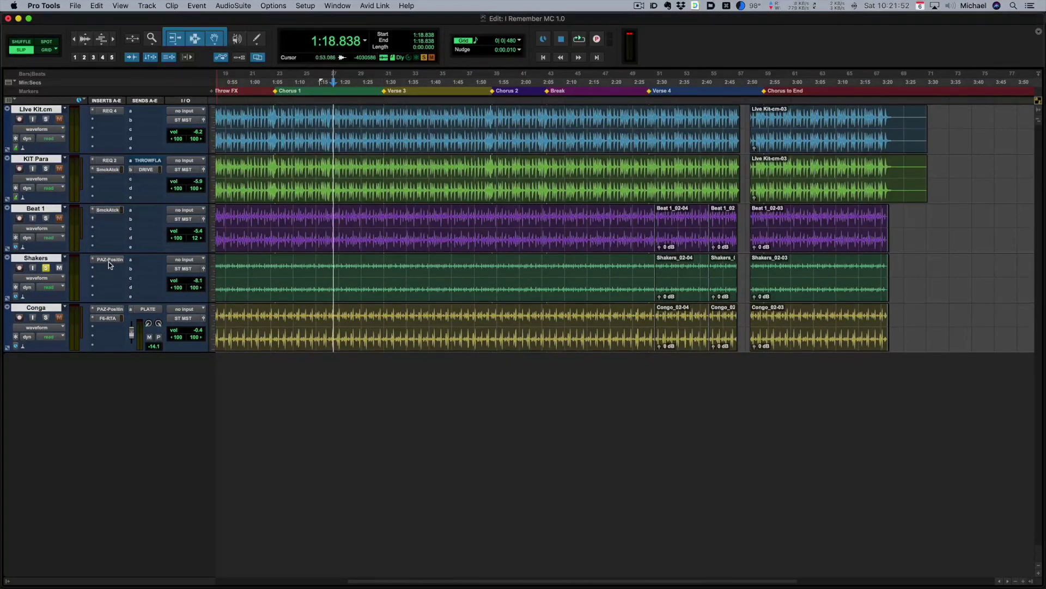
key(space)
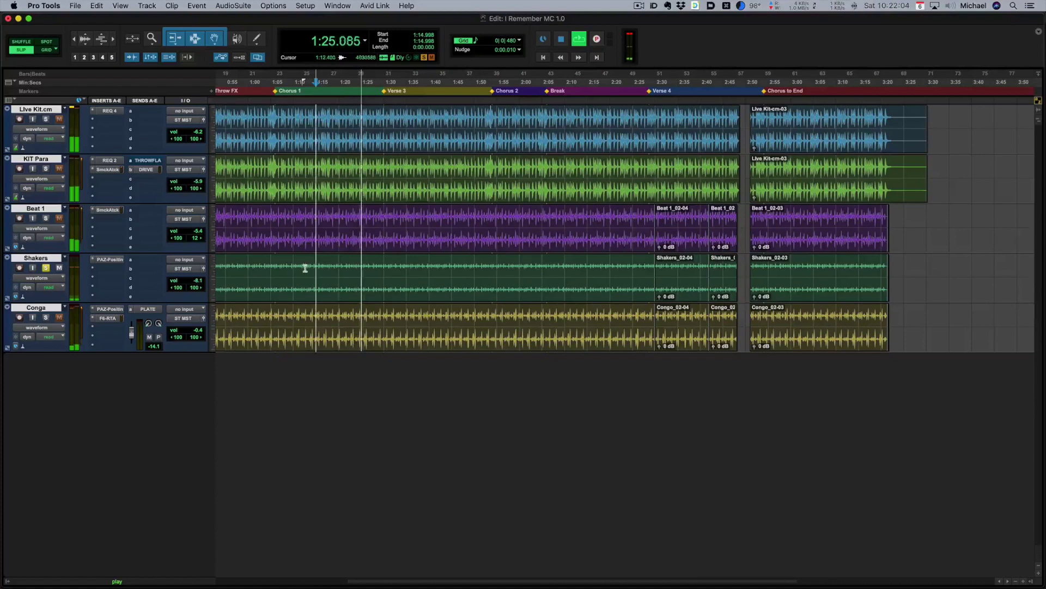
key(space)
Watch the Shakers' stereo image in PAZ Position during playback, then close the analyser and stop
click(109, 260)
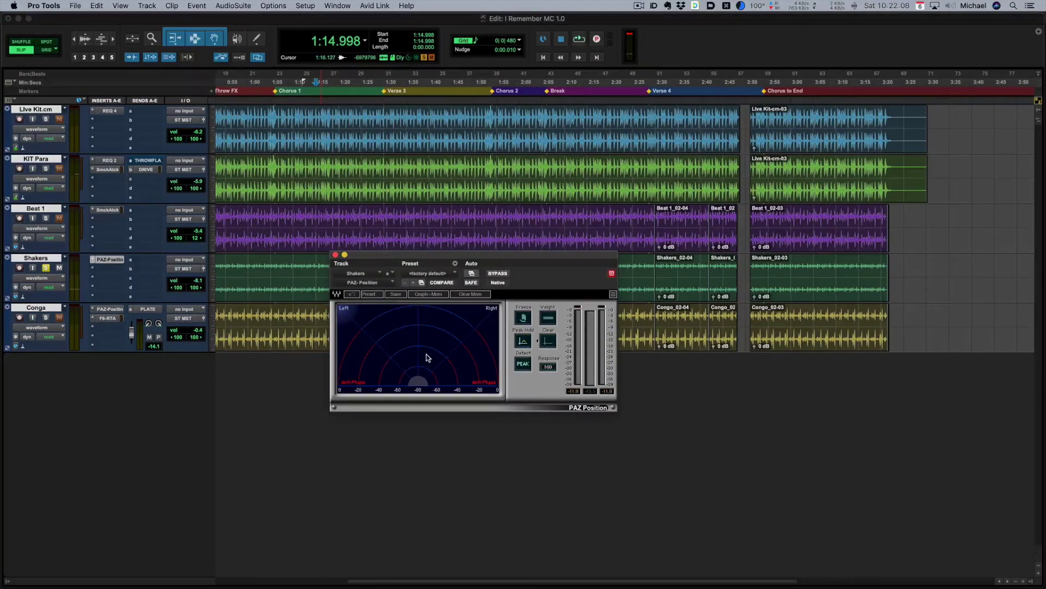
key(space)
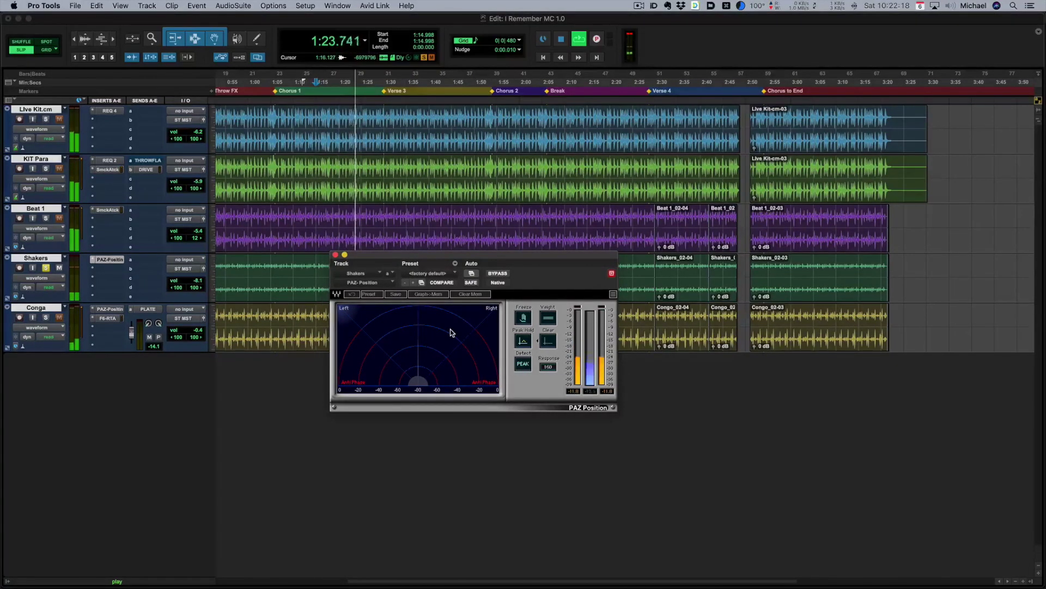
click(336, 255)
key(space)
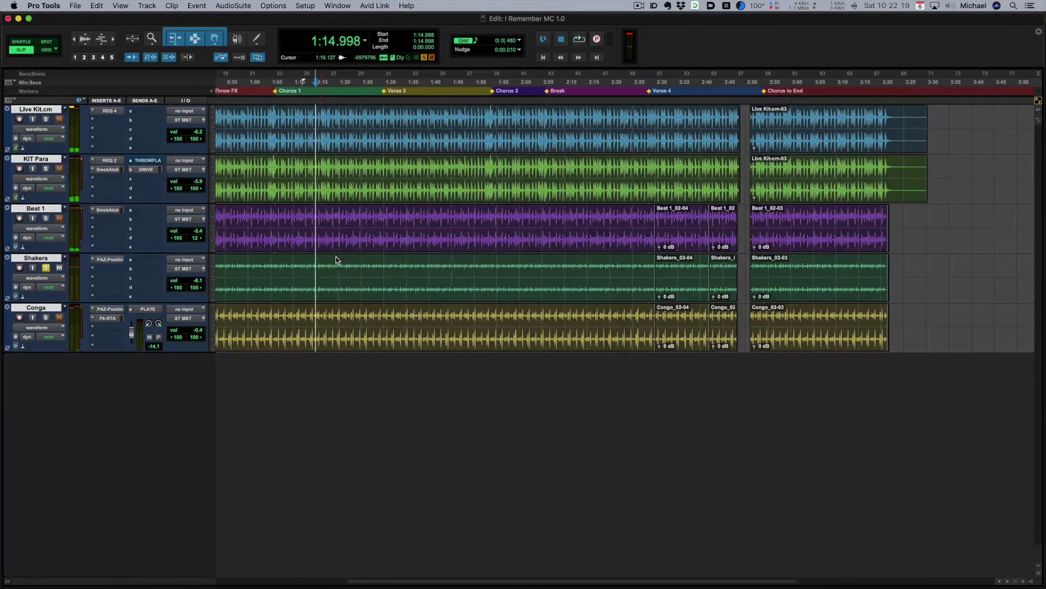
Move the Shakers left pan from <100 to about 3, playing to check the narrower image
click(195, 291)
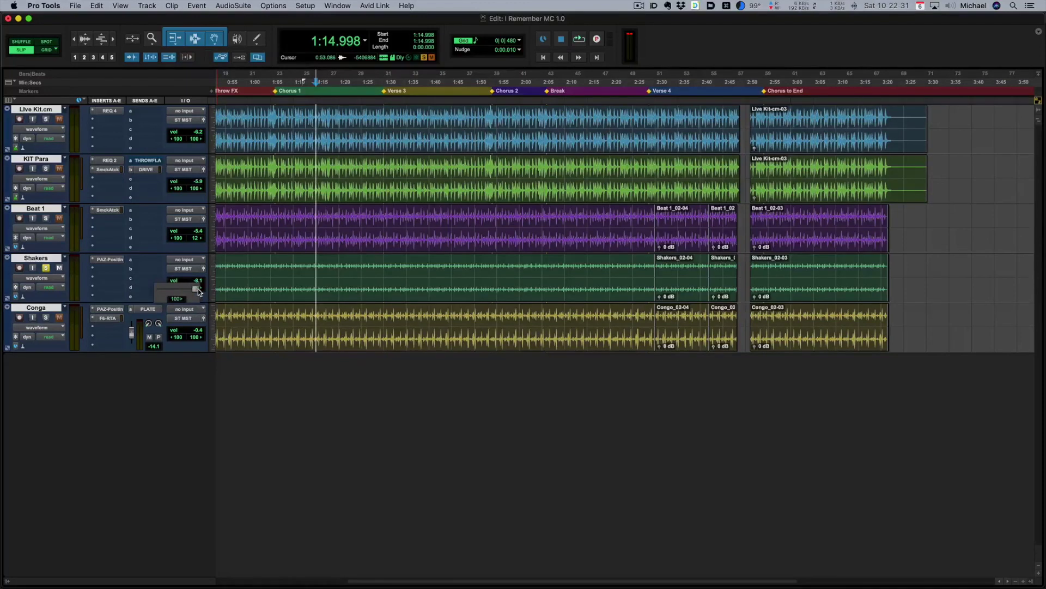
drag(173, 292, 192, 290)
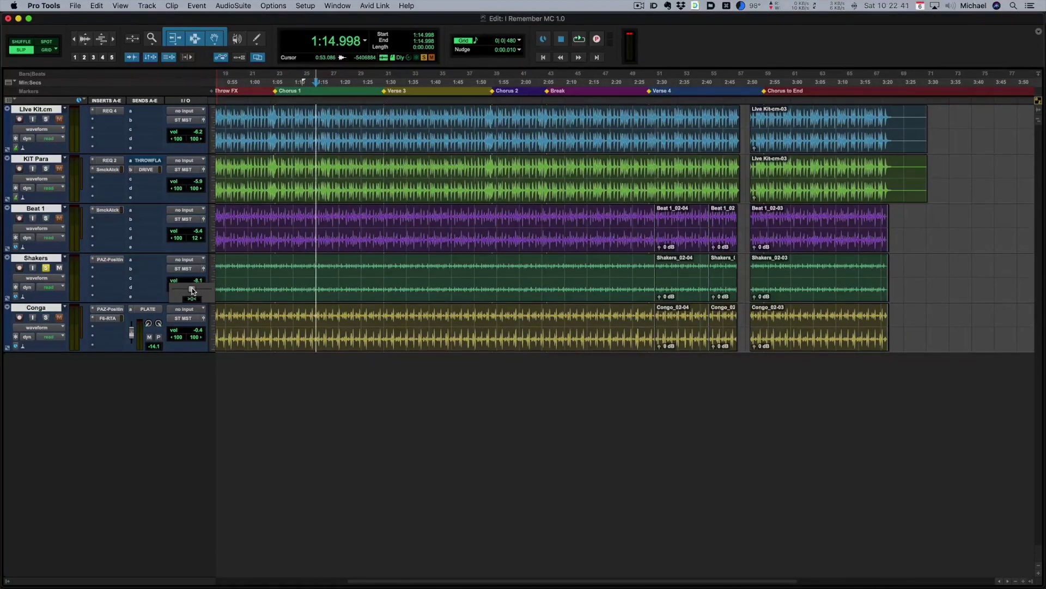
drag(192, 290, 193, 291)
key(space)
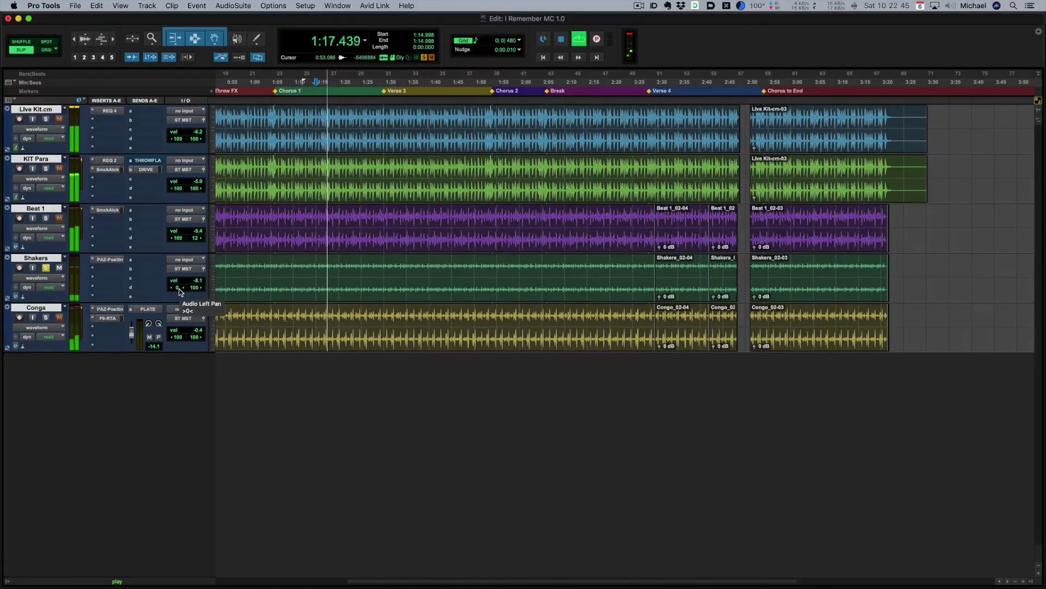
drag(180, 292, 182, 294)
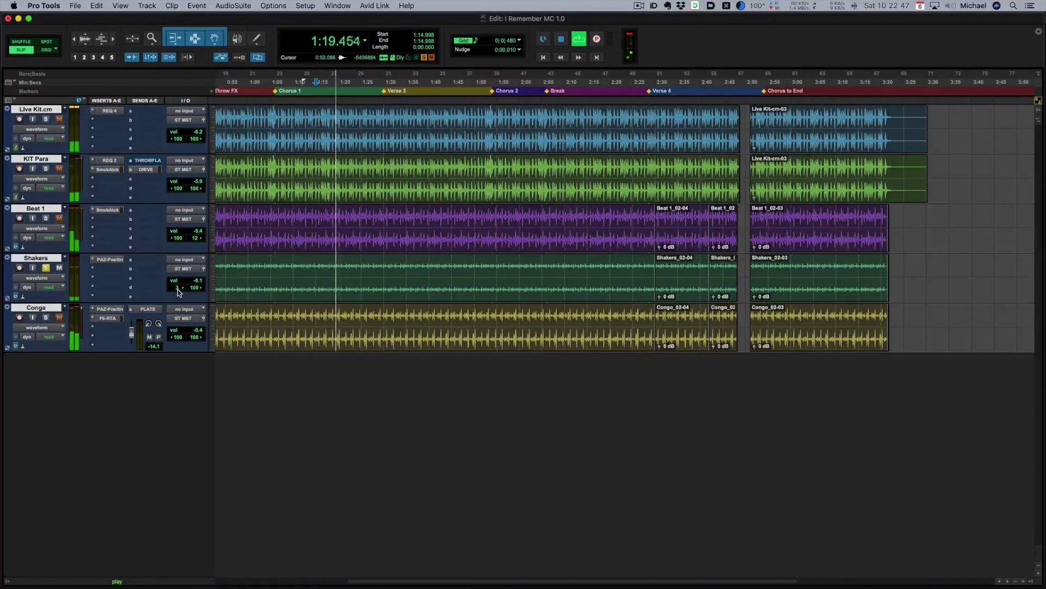
key(space)
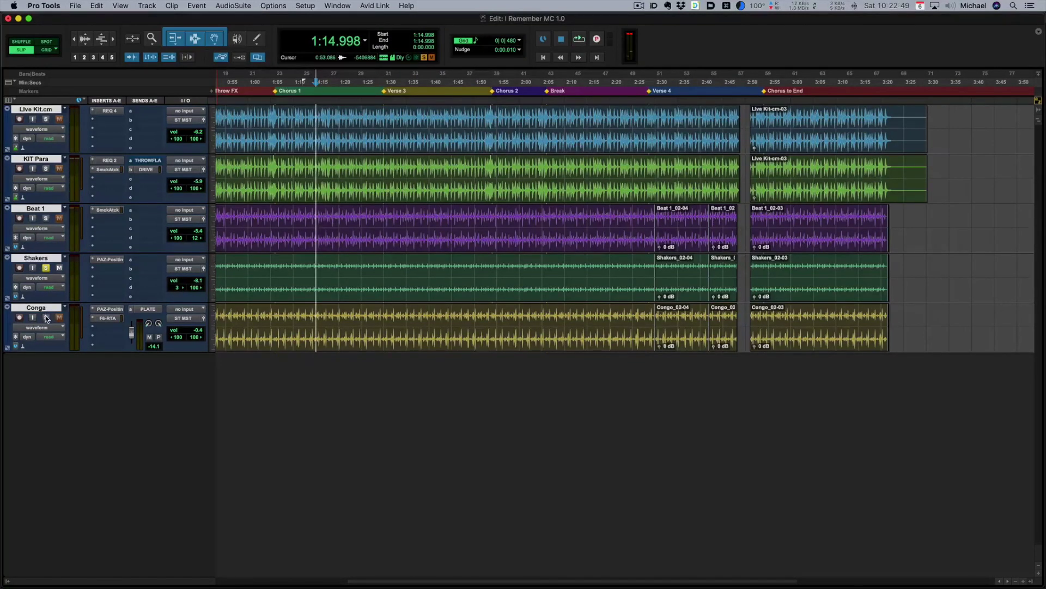
Solo the Conga and pull its right pan from 100 to 29, keeping the left at <100
click(46, 318)
click(178, 339)
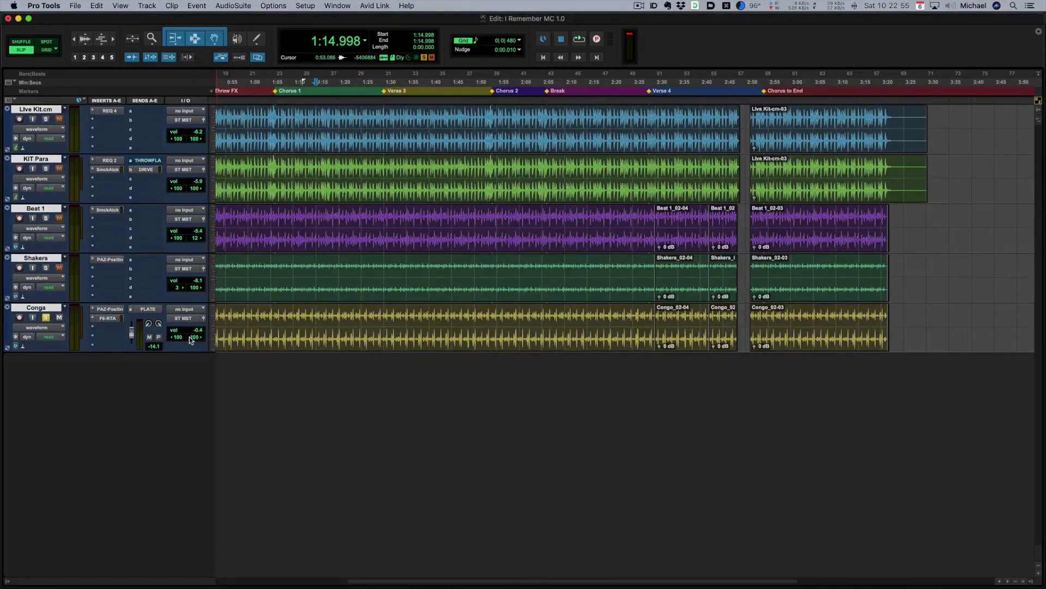
click(195, 338)
drag(191, 338, 192, 342)
key(space)
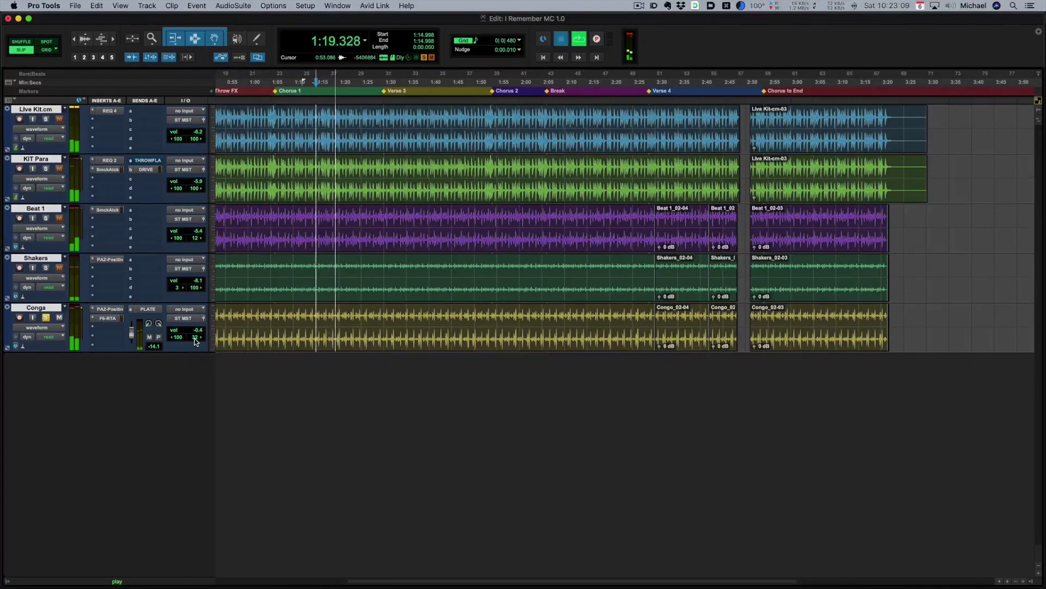
key(space)
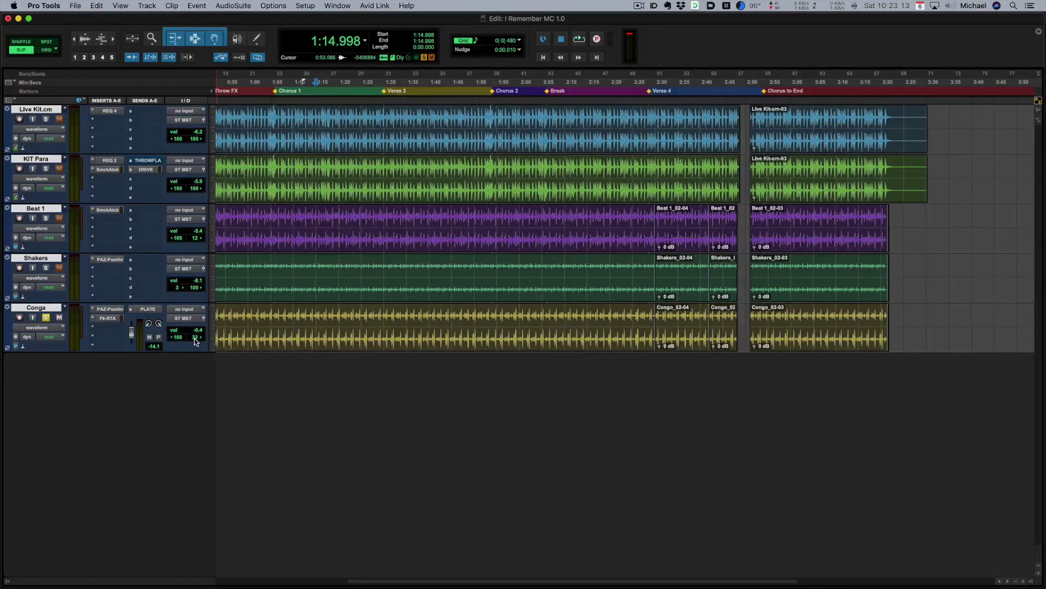
Also solo the Shakers and audition Conga and Shakers together
click(46, 267)
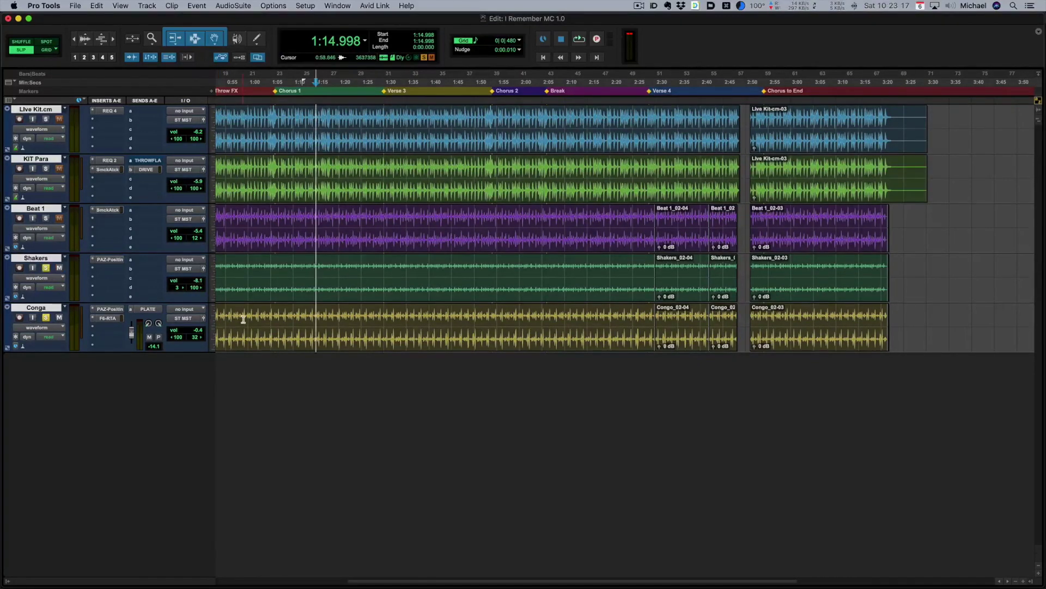
key(space)
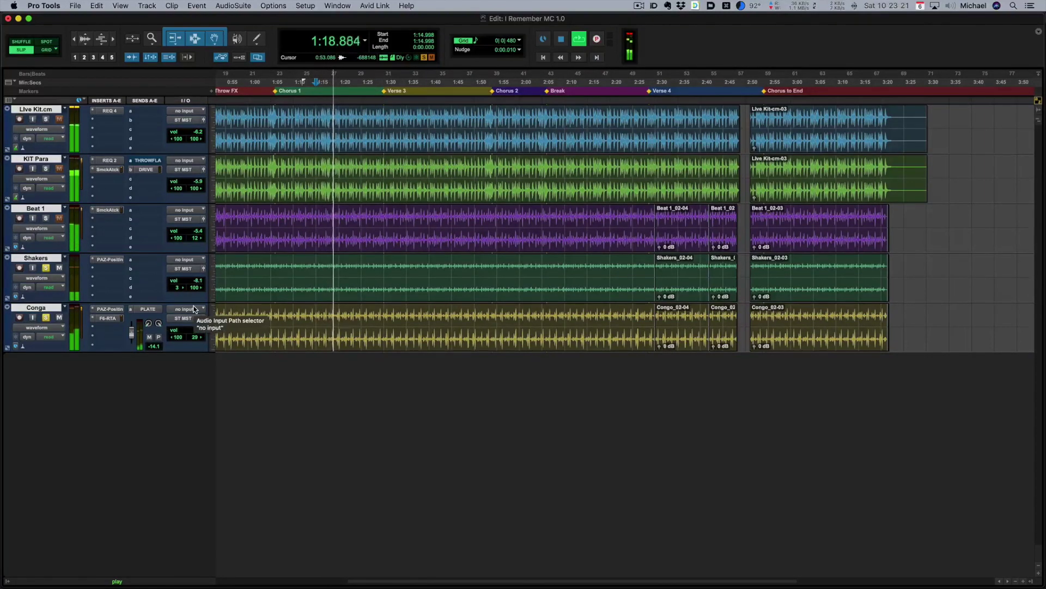
key(space)
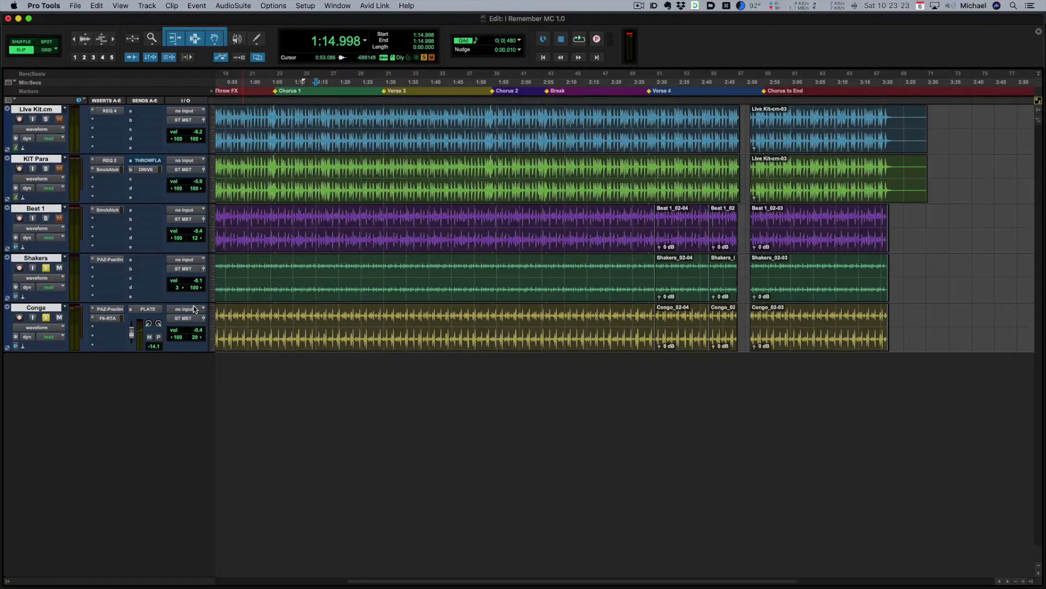